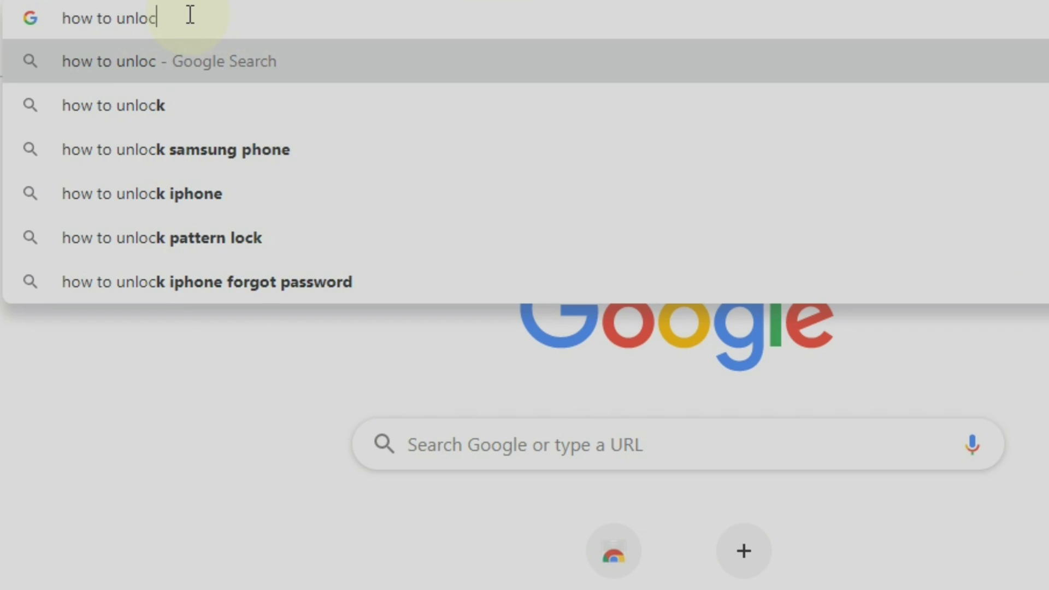
pyautogui.write('k witho')
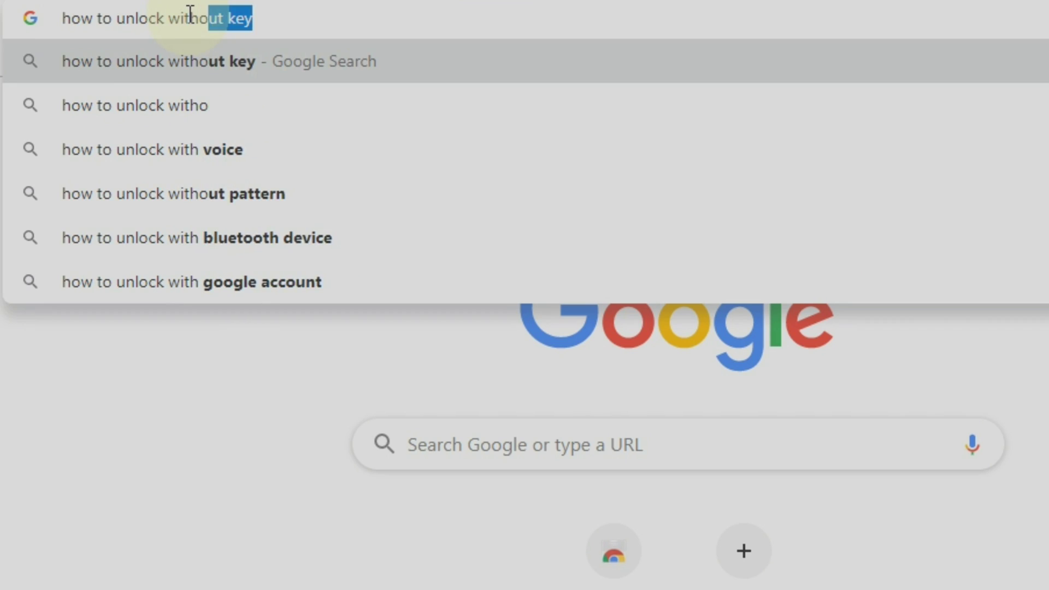
pyautogui.write('ut pasw')
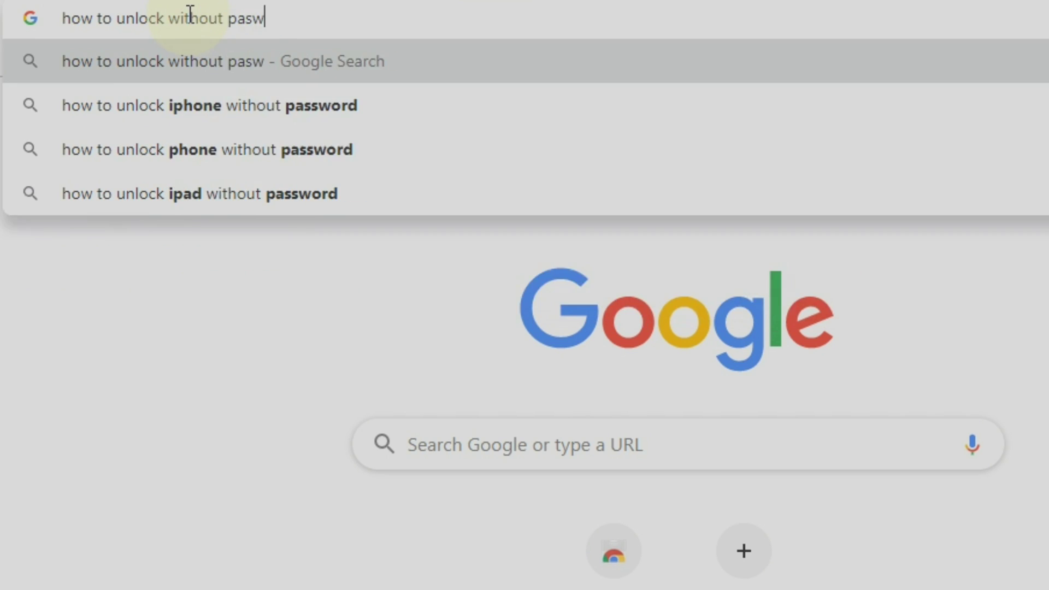
# Step: Correct the misspelled 'password' in the omnibox search about unlocking a phone
pyautogui.press('BackSpace')
pyautogui.write('sword')
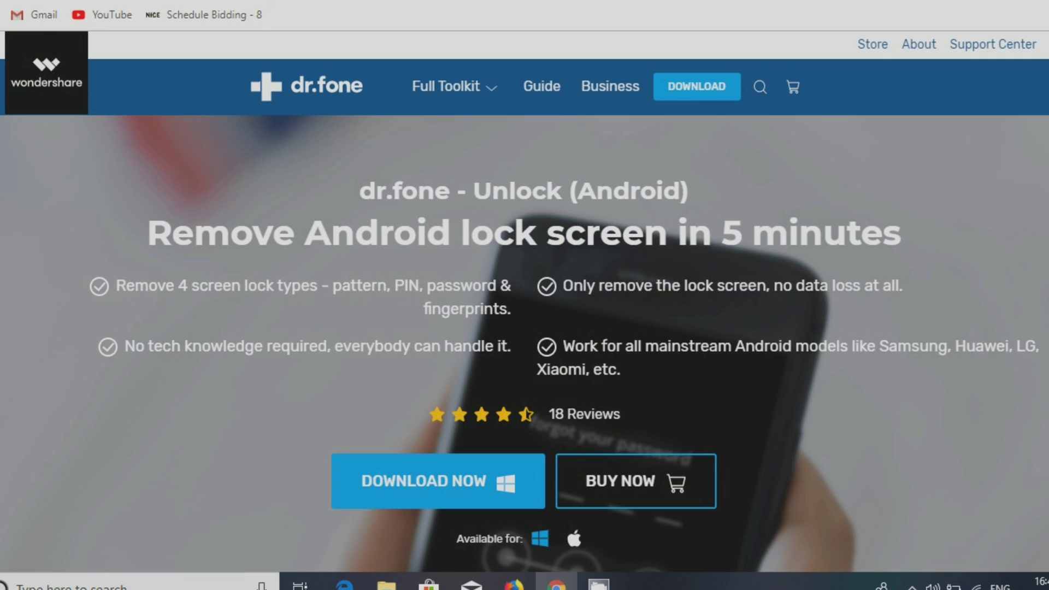
pyautogui.scroll(-5, 637, 409)
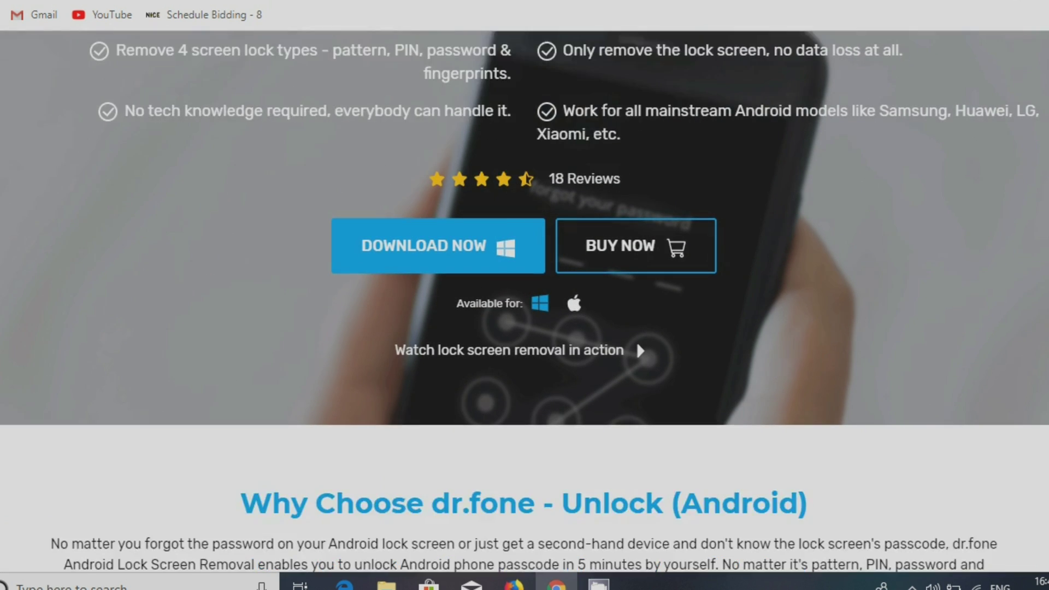
pyautogui.scroll(-3, 637, 211)
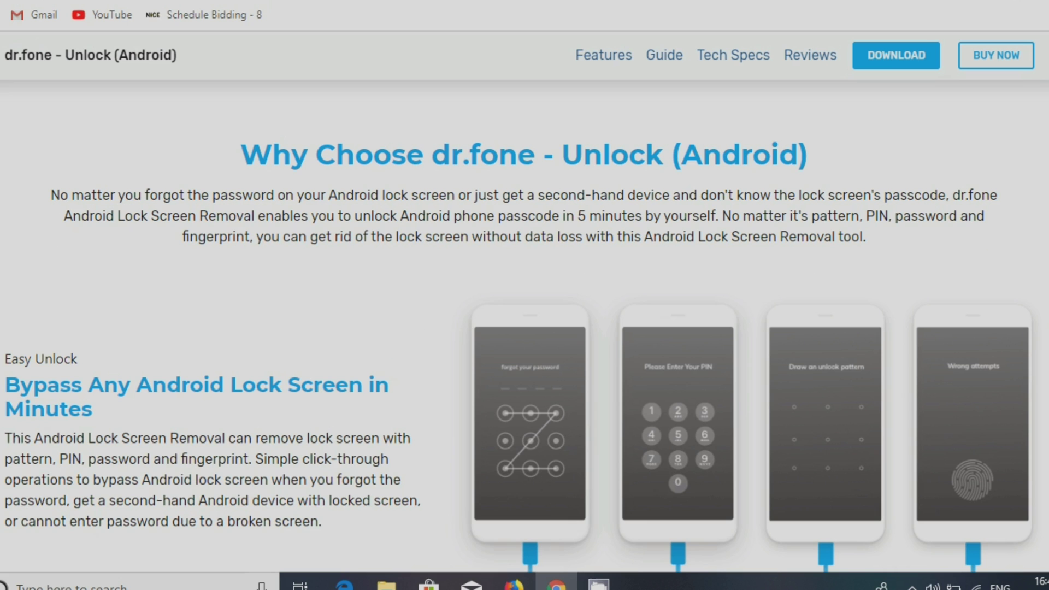
pyautogui.scroll(-2, 638, 328)
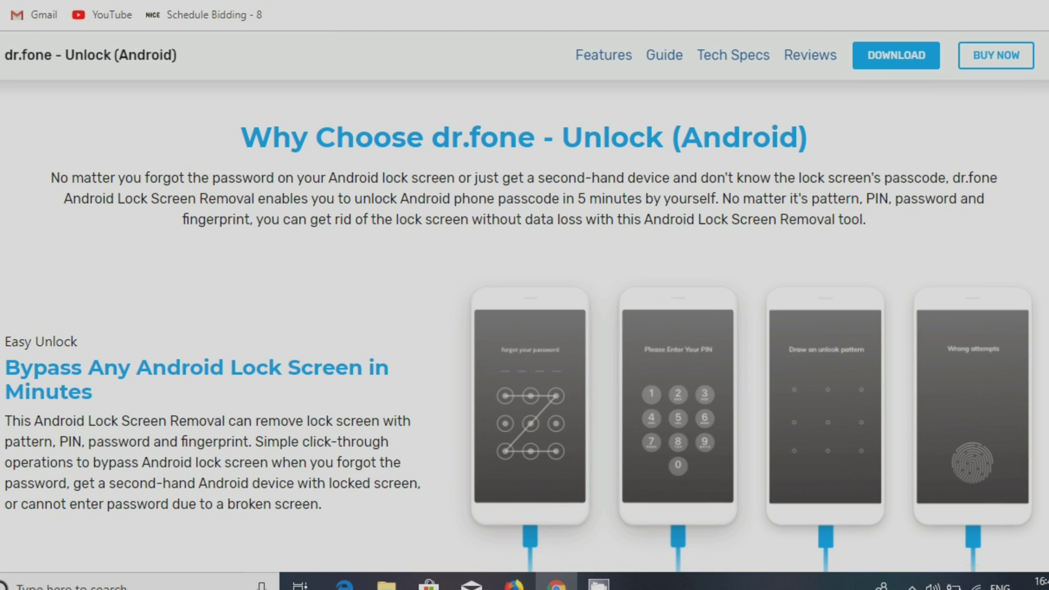
pyautogui.scroll(-5, 637, 328)
pyautogui.scroll(-1, 637, 328)
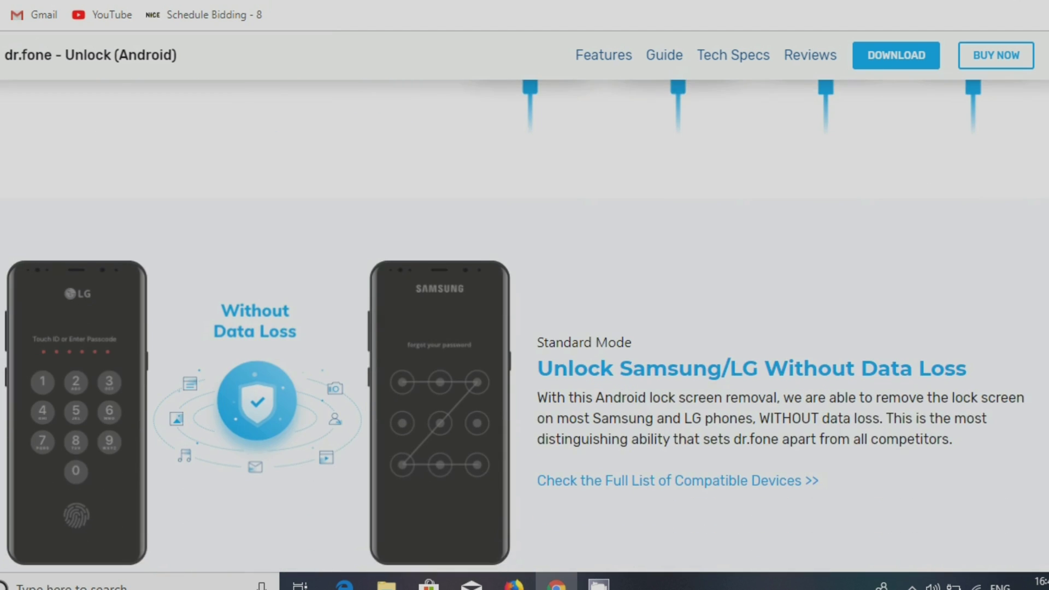
pyautogui.scroll(-1, 637, 329)
pyautogui.scroll(-1, 637, 327)
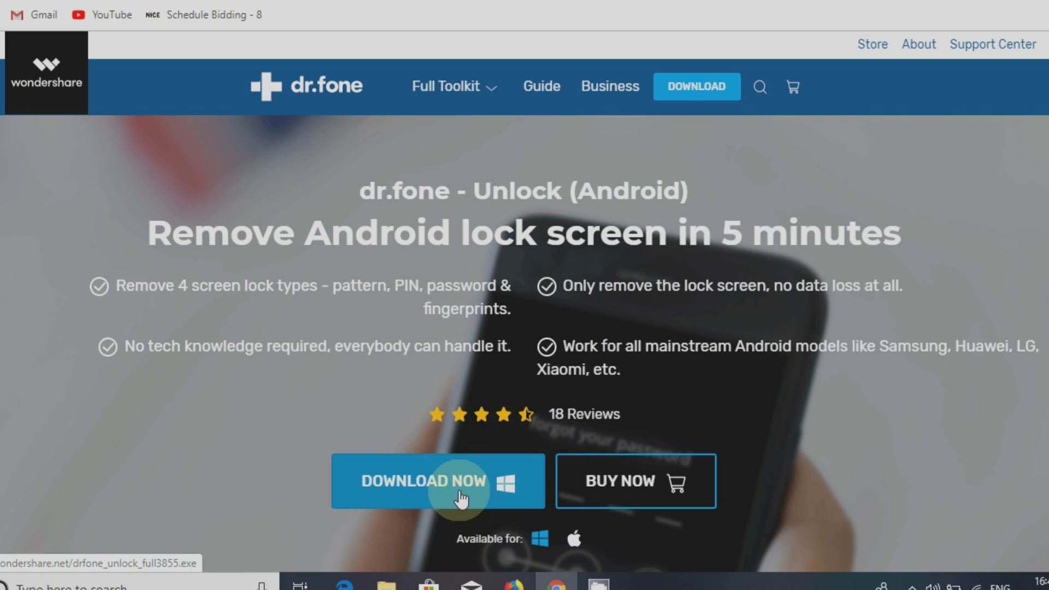
# Step: Download the dr.fone installer and run the .exe from Chrome's download shelf
pyautogui.click(461, 497)
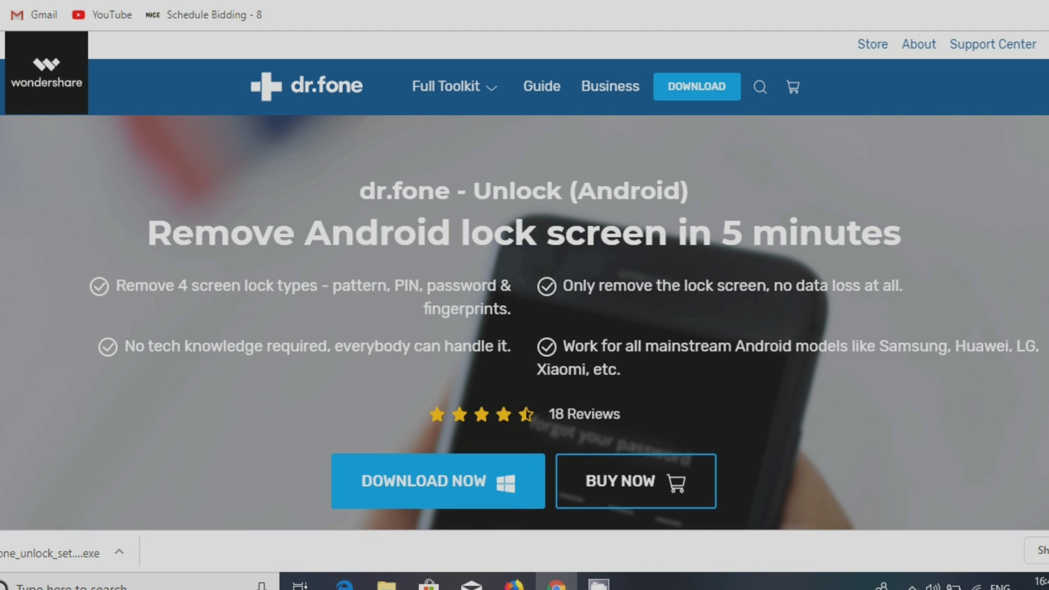
pyautogui.click(40, 566)
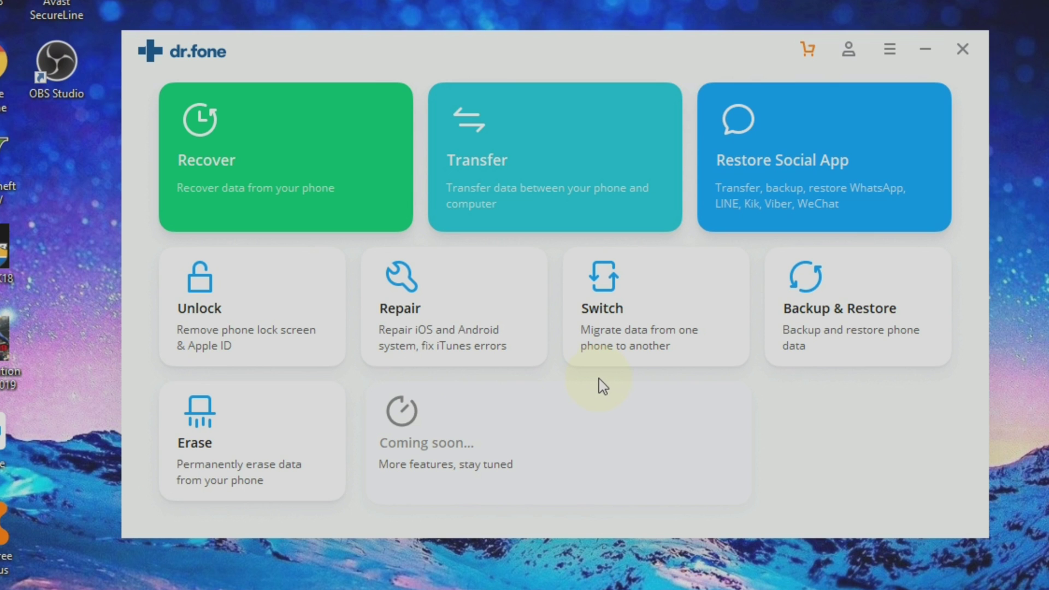
# Step: Start the Unlock Android Screen tool from dr.fone's Unlock tile
pyautogui.click(245, 332)
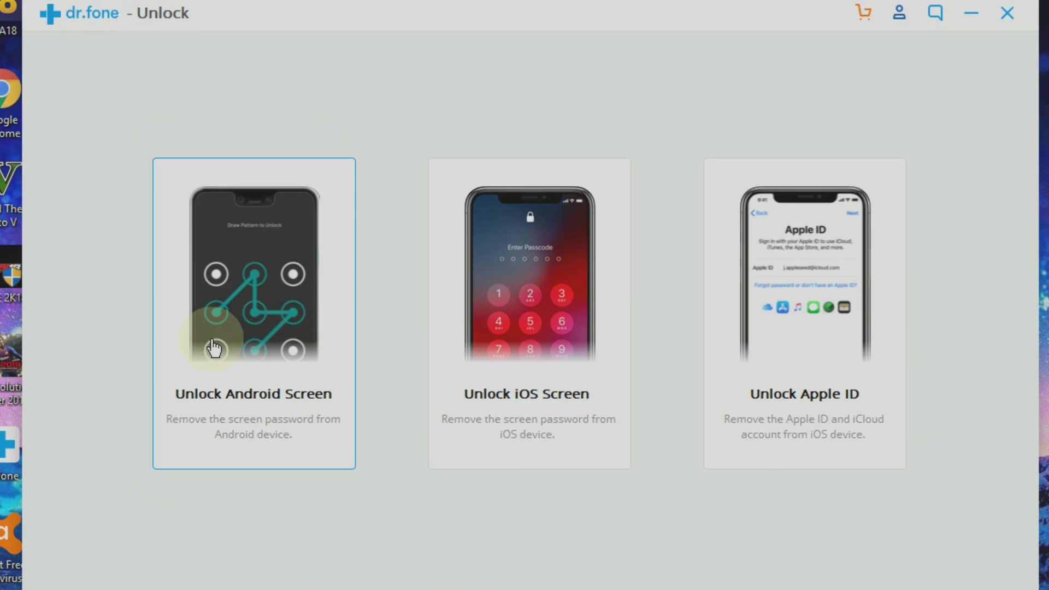
pyautogui.click(213, 348)
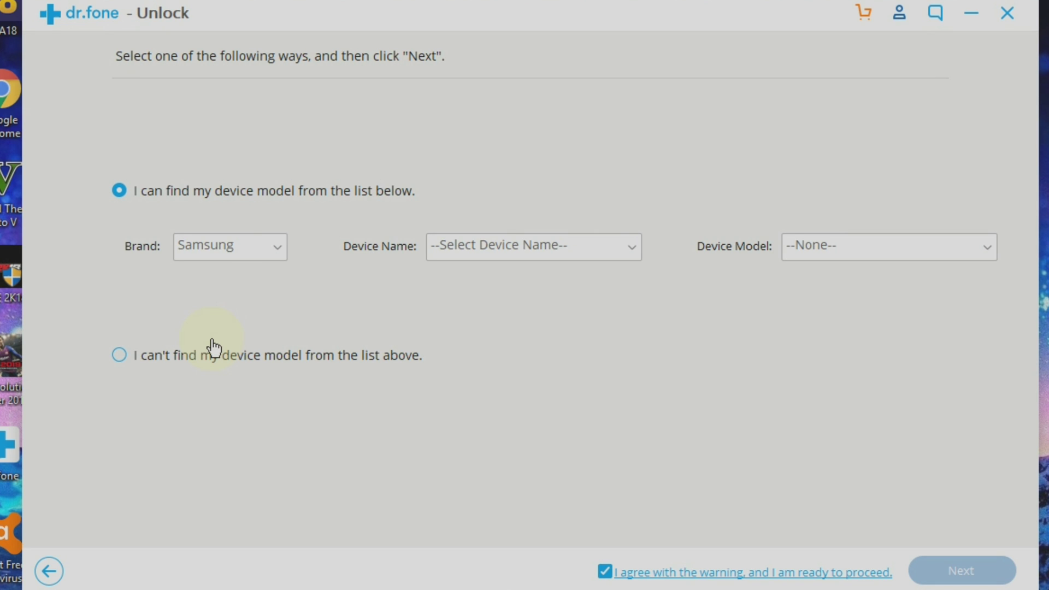
# Step: Set the brand to Samsung, mark the device model as not listed, and continue to prepare lock removal
pyautogui.click(269, 246)
pyautogui.click(244, 289)
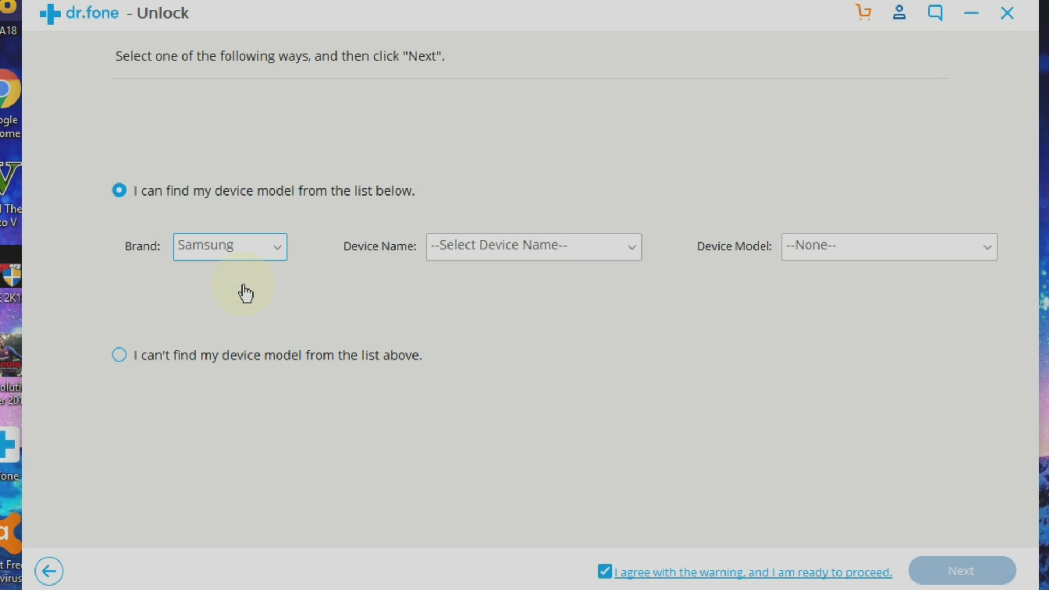
pyautogui.click(502, 246)
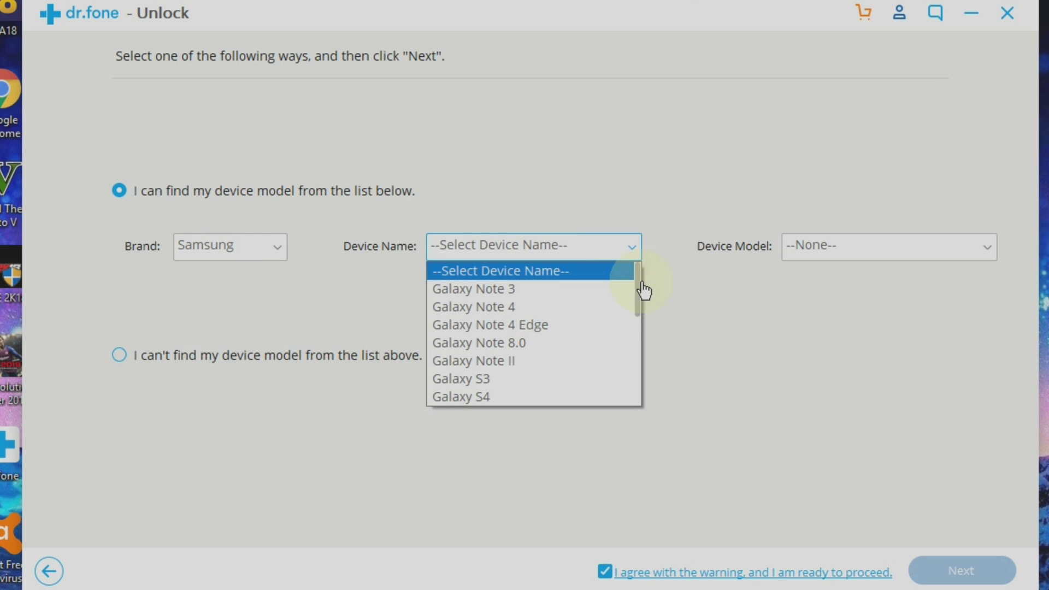
pyautogui.moveTo(637, 291); pyautogui.dragTo(640, 386)
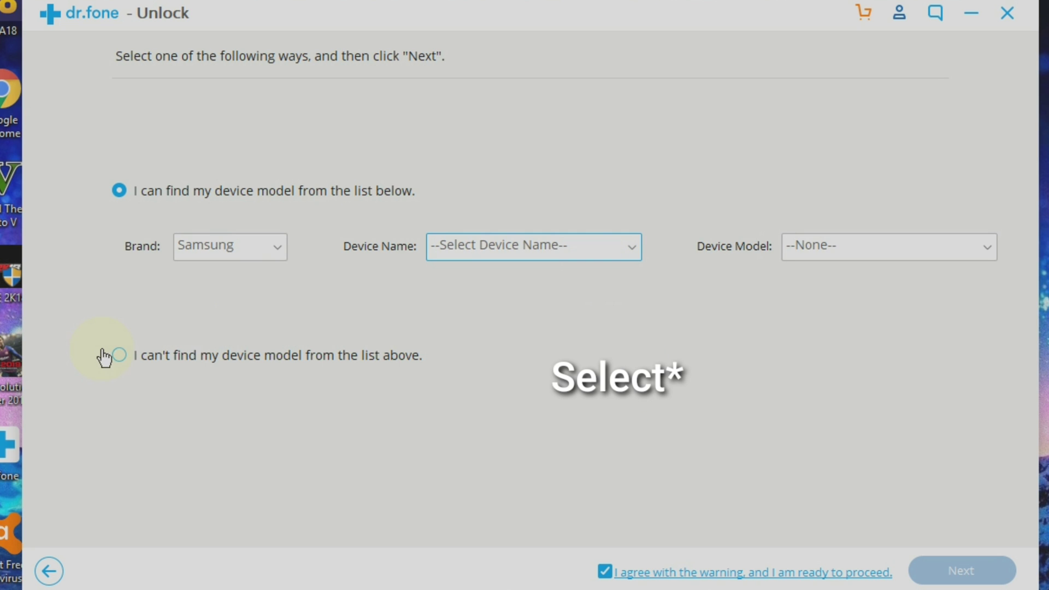
pyautogui.click(121, 356)
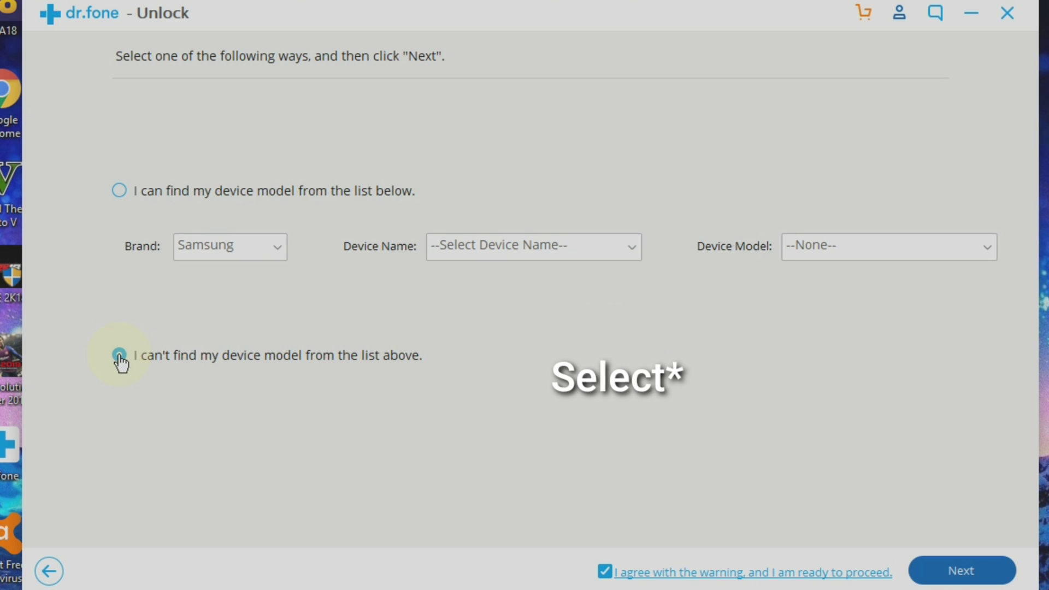
pyautogui.click(961, 571)
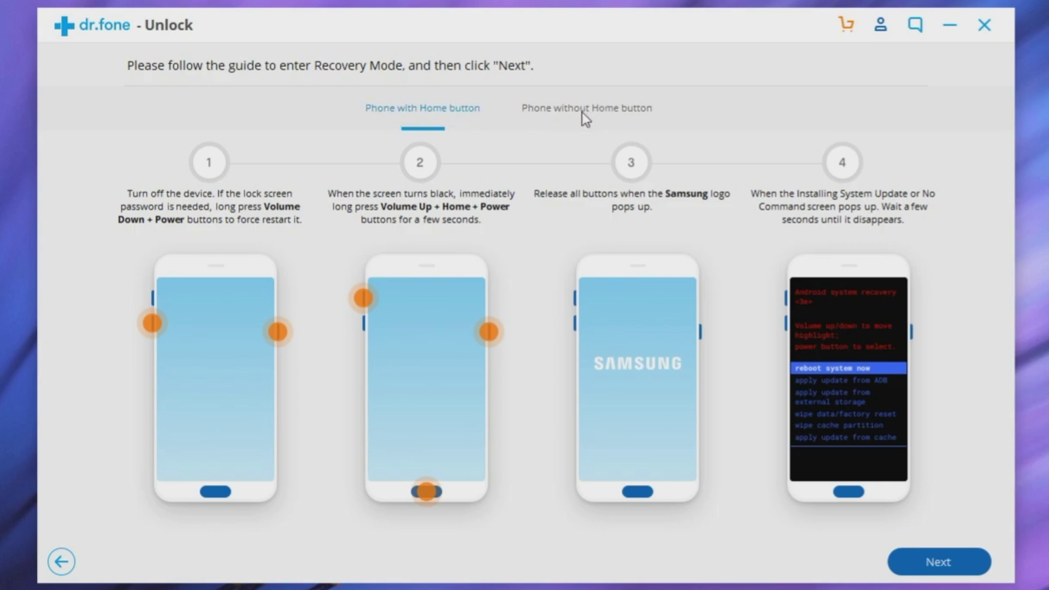
# Step: Review the Recovery Mode guides for phones without and with a Home button
pyautogui.click(582, 113)
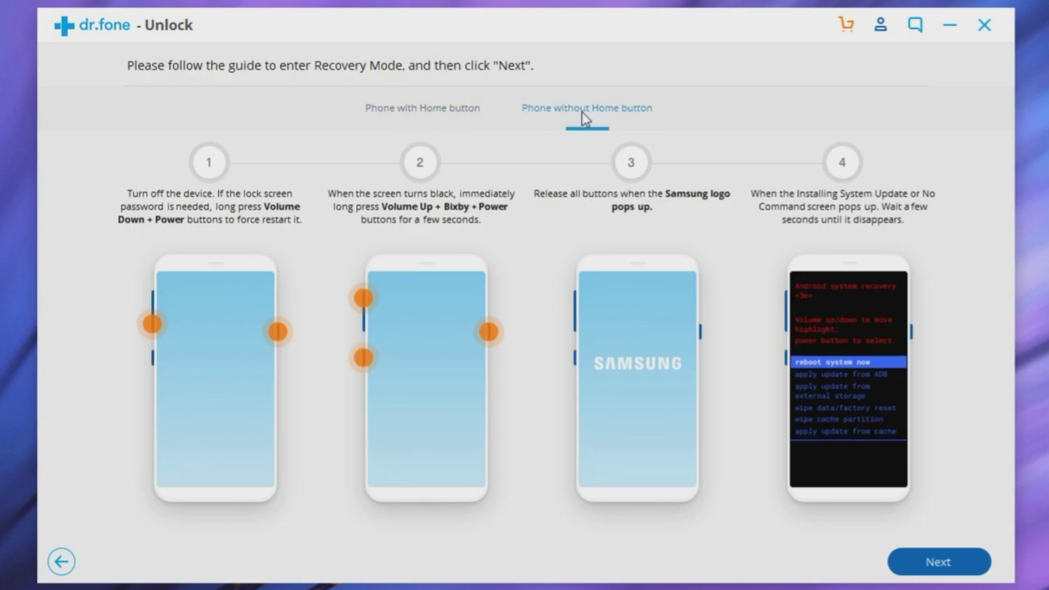
pyautogui.click(426, 110)
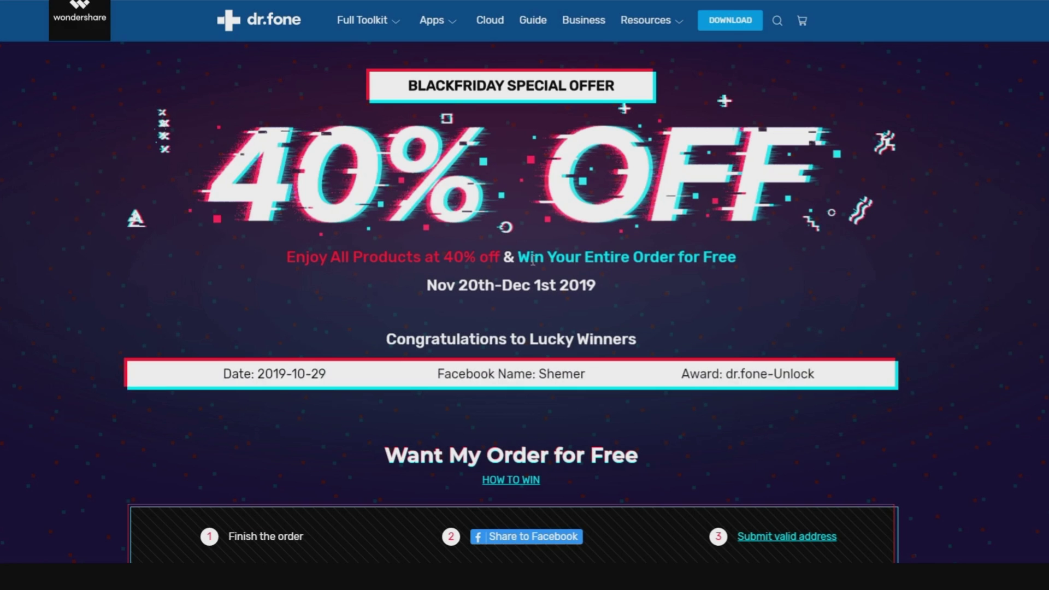
# Step: Select the 'Win Your Entire Order for Free' text on the Black Friday offer page
pyautogui.moveTo(518, 257); pyautogui.dragTo(778, 332)
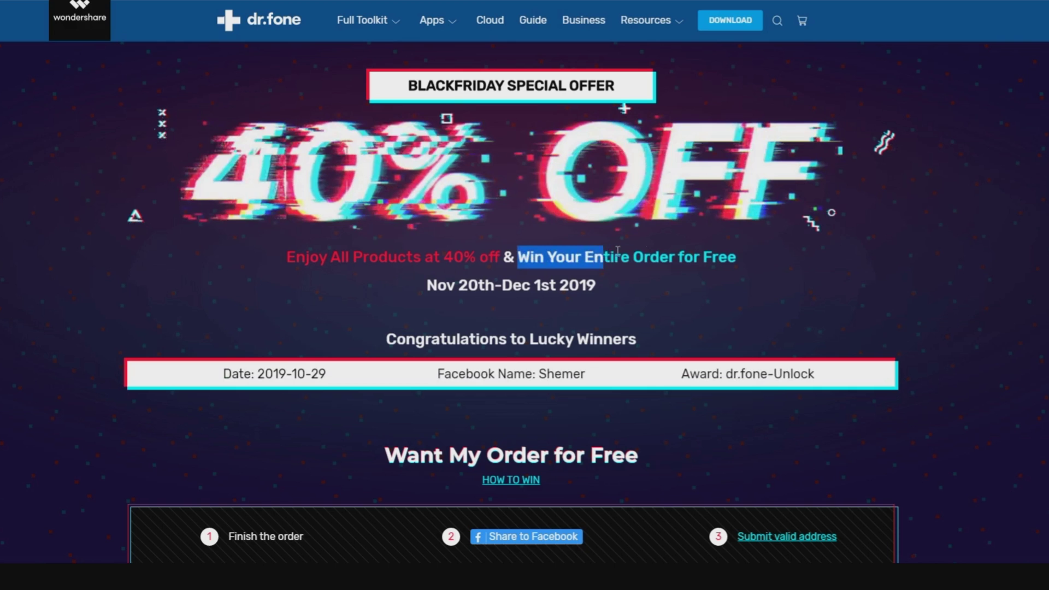
pyautogui.scroll(-2, 785, 335)
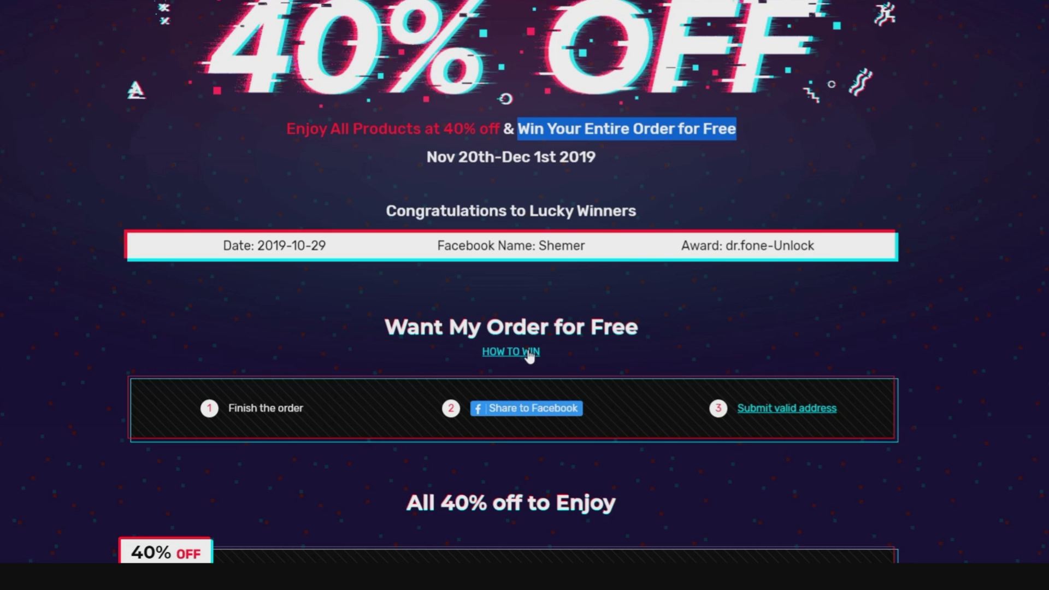
pyautogui.scroll(-2, 530, 357)
pyautogui.scroll(-5, 760, 287)
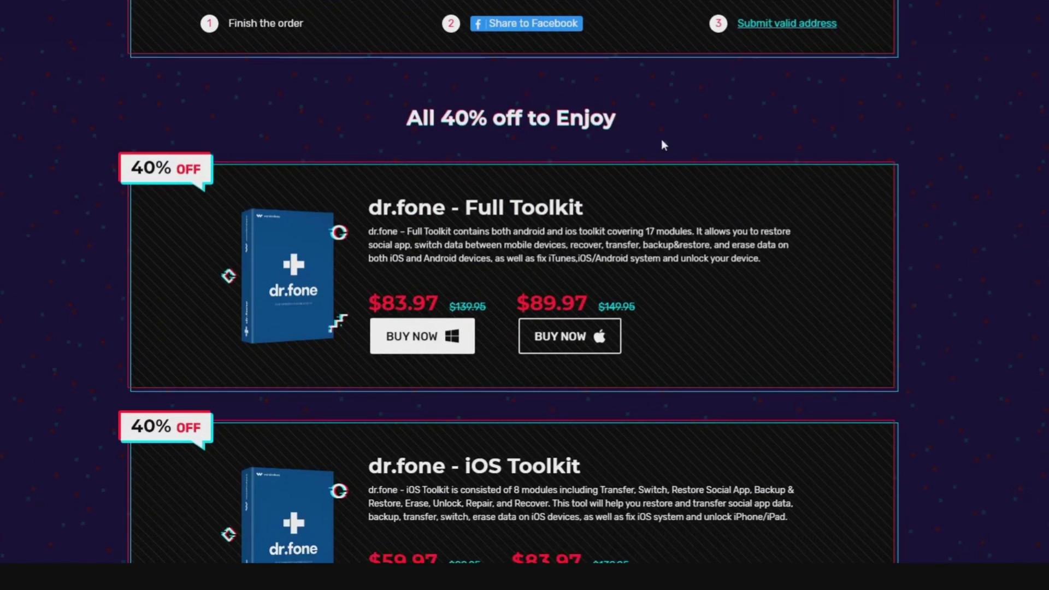
pyautogui.scroll(-2, 760, 287)
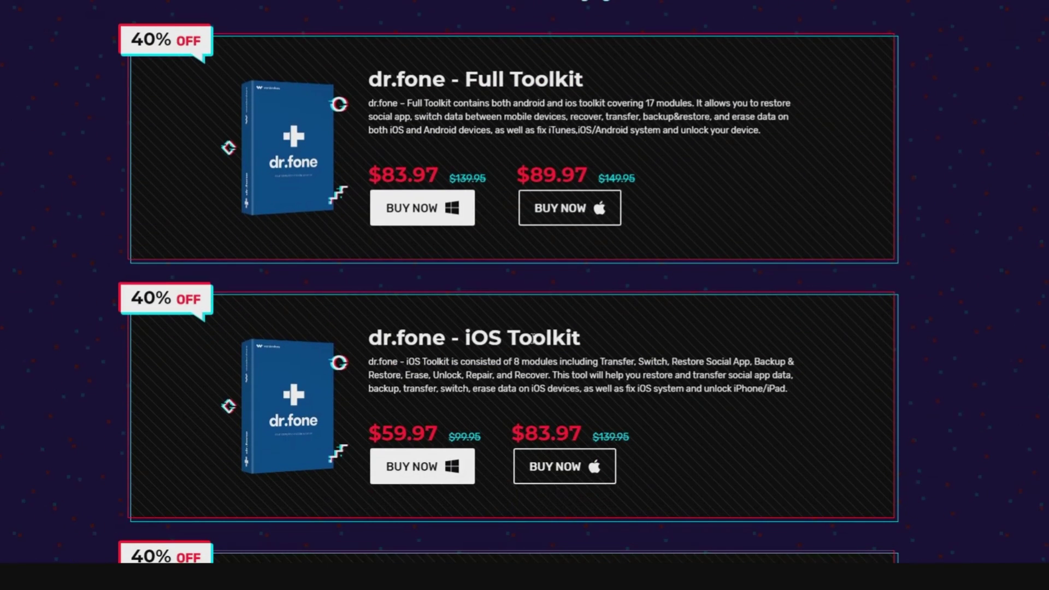
pyautogui.scroll(-3, 531, 339)
pyautogui.scroll(-3, 531, 340)
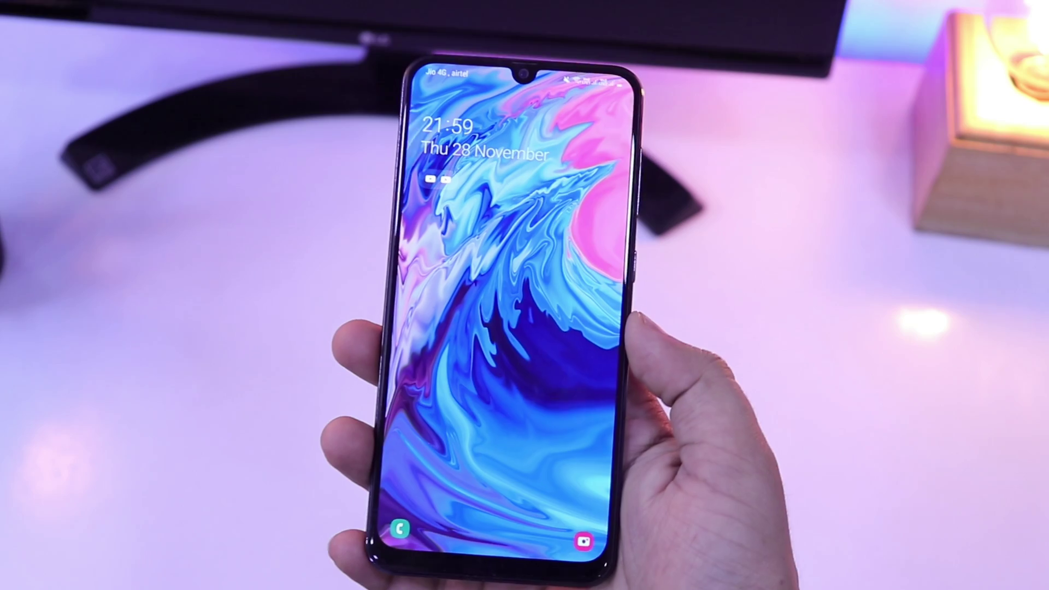